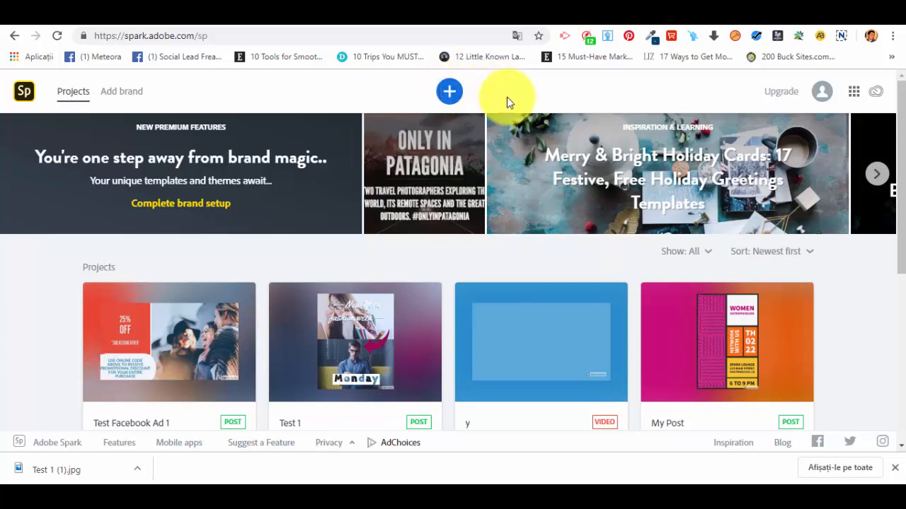
Start a new project with the + create button on the Projects page.
left_click(450, 93)
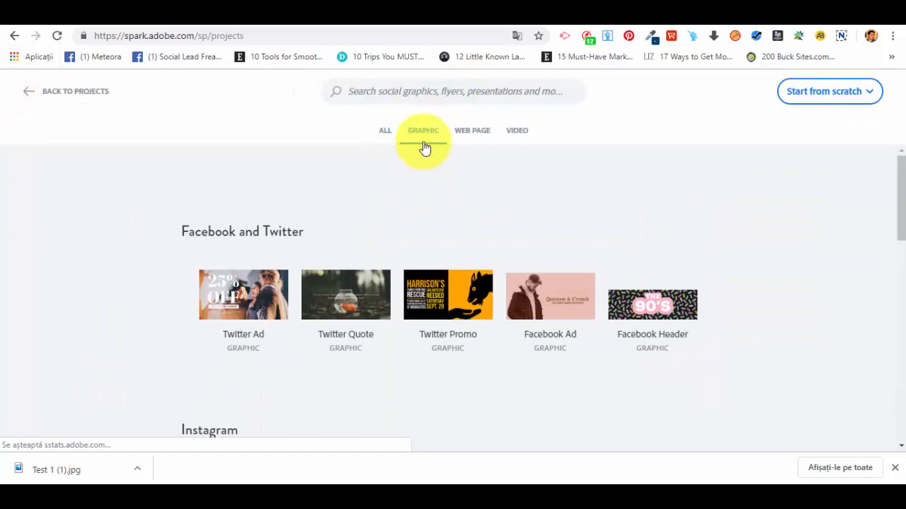
Open the Facebook Ad template from the Ads row of graphic templates.
scroll(370, 226, "down", 3)
scroll(366, 227, "down", 7)
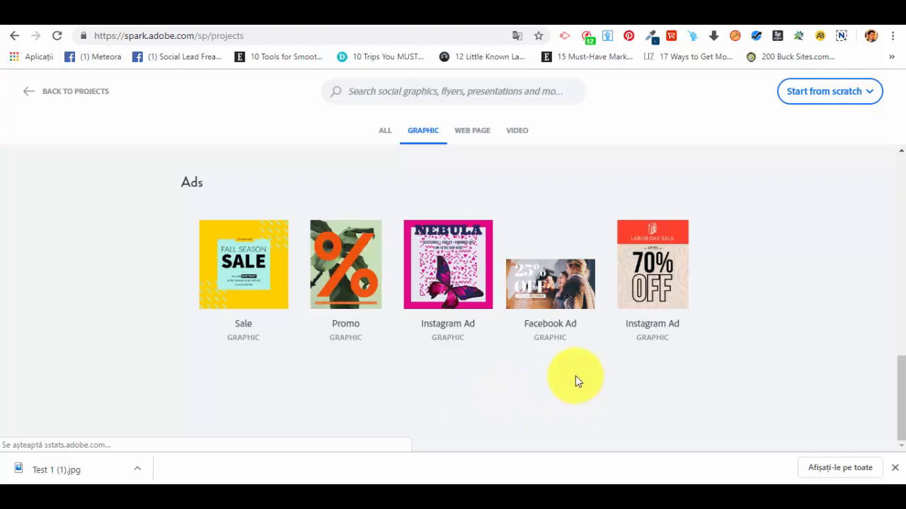
mouse_move(562, 336)
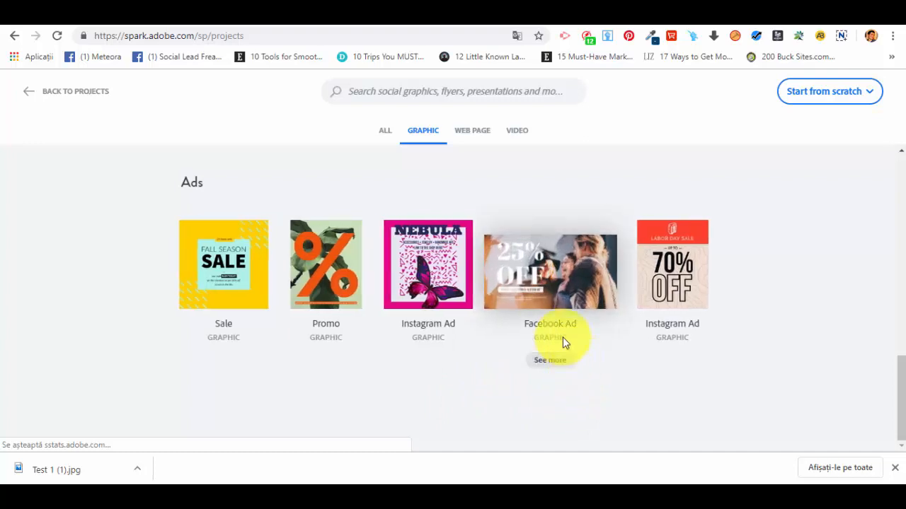
left_click(551, 280)
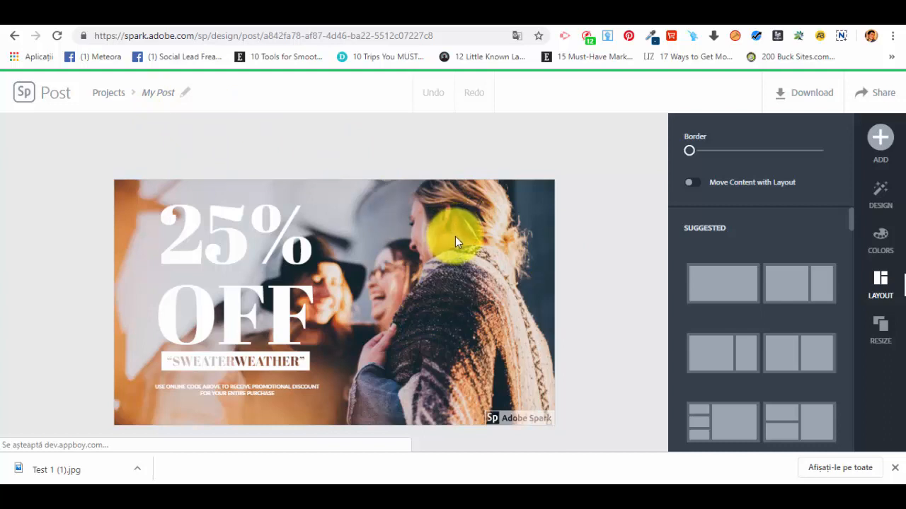
Rename the post from 'My Post' to 'Facebook Ad Template'.
left_click(167, 90)
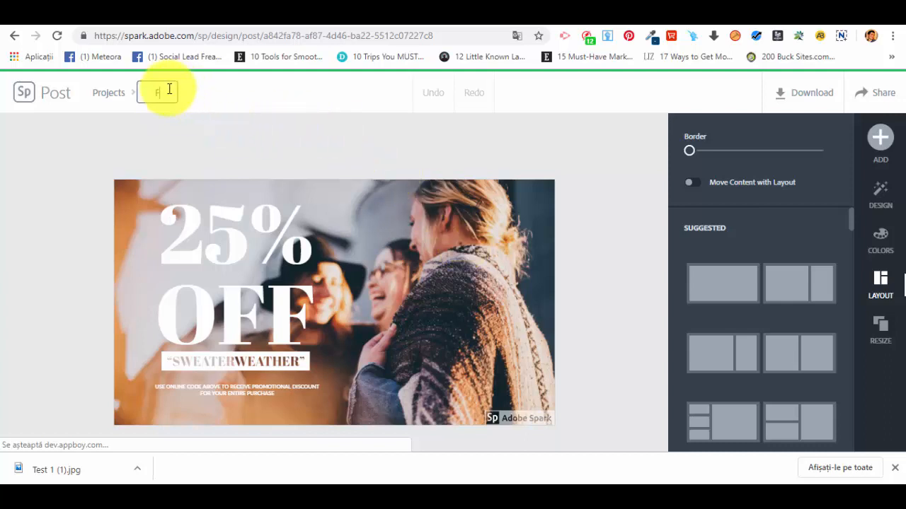
type("Facebook Ad Template 1")
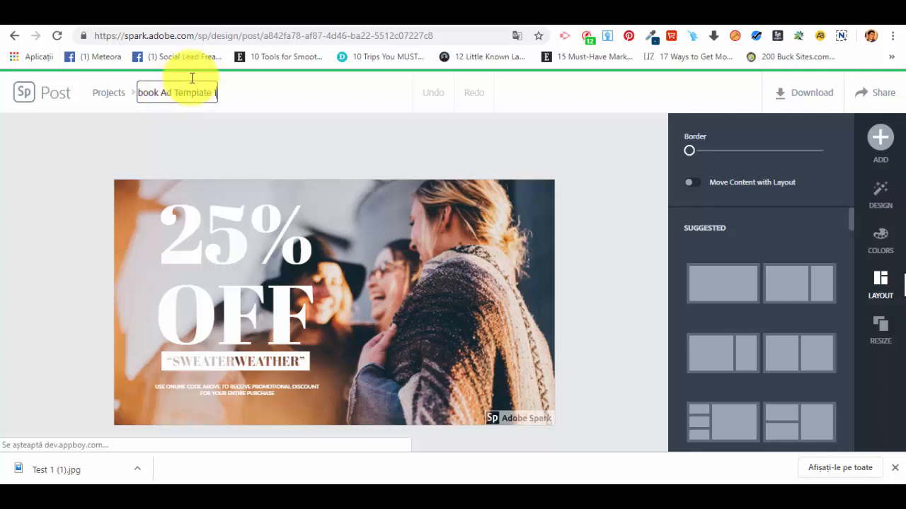
left_click(277, 162)
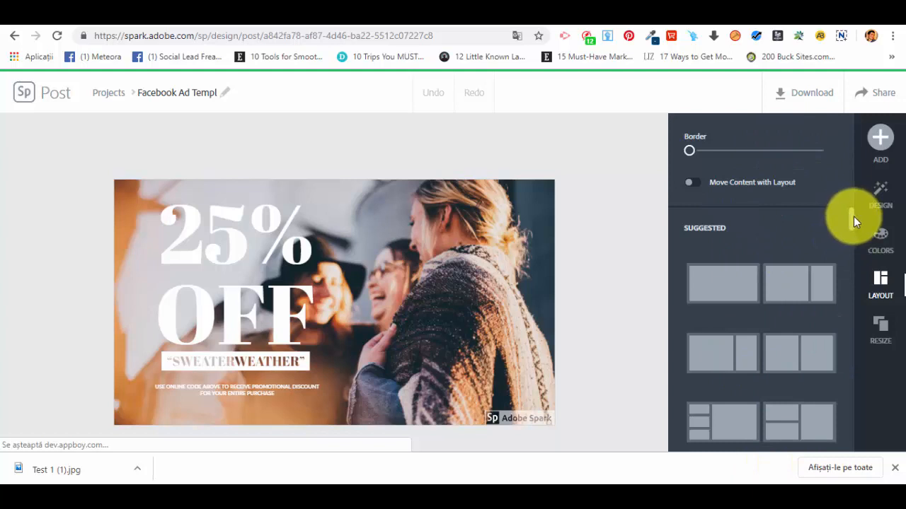
Browse the Suggested, Simple, Banner and Grid layouts, then show the Design variations.
scroll(731, 236, "down", 2)
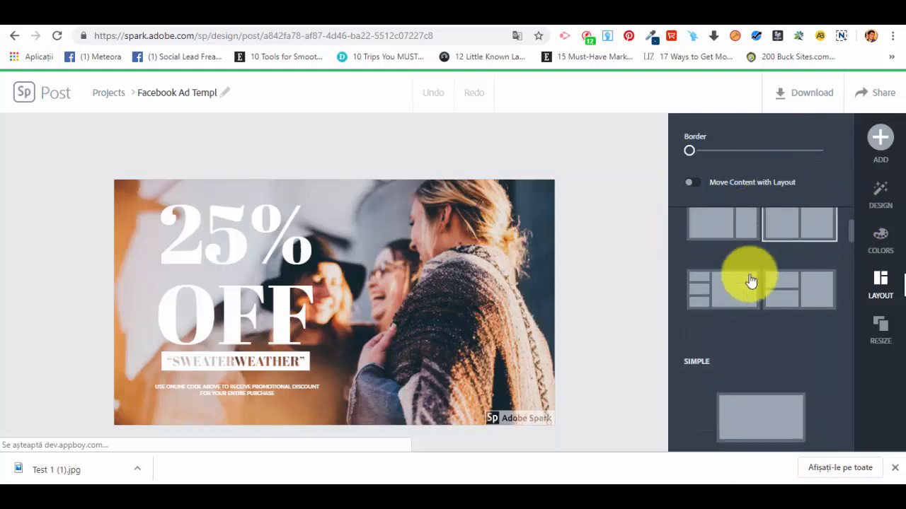
scroll(750, 281, "down", 2)
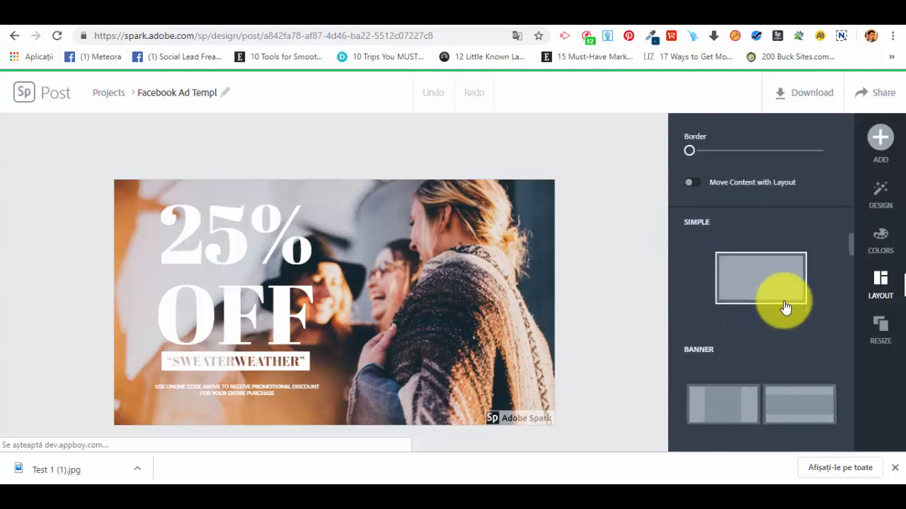
scroll(785, 307, "down", 2)
scroll(818, 338, "down", 3)
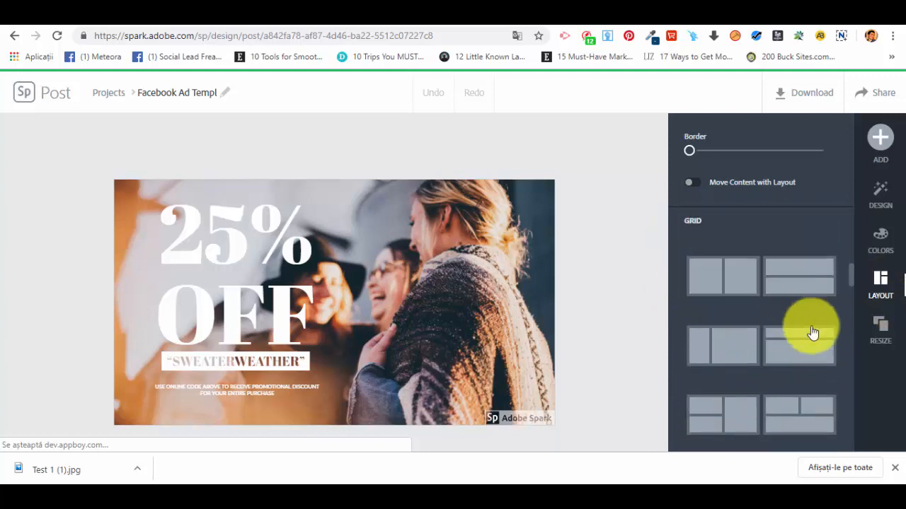
scroll(799, 345, "down", 1)
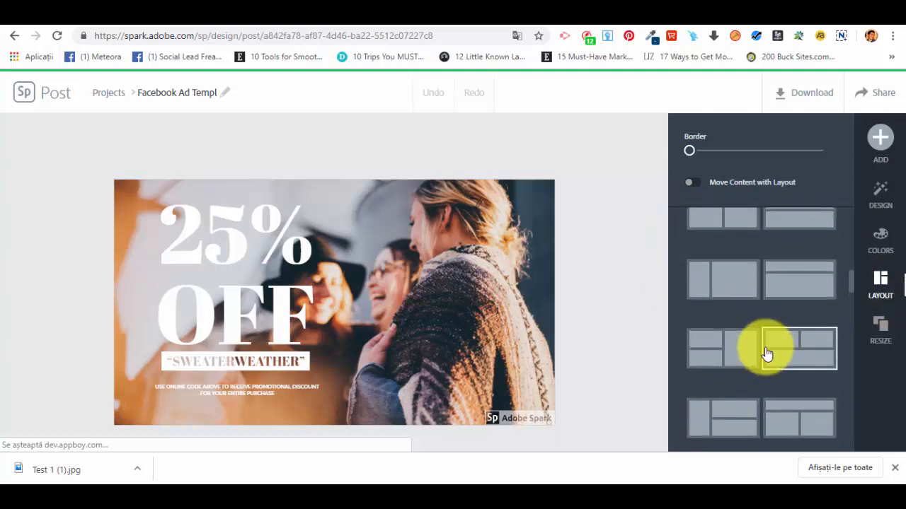
scroll(740, 313, "up", 2)
scroll(759, 310, "down", 1)
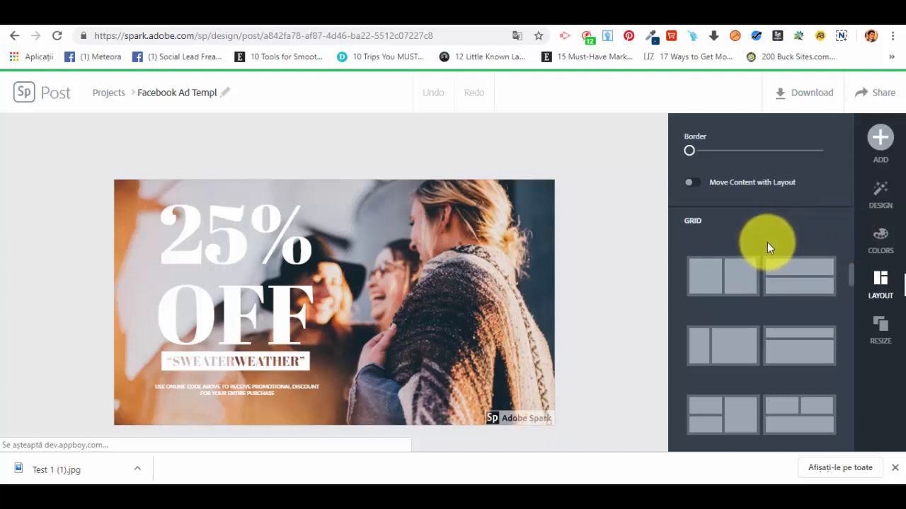
left_click(881, 192)
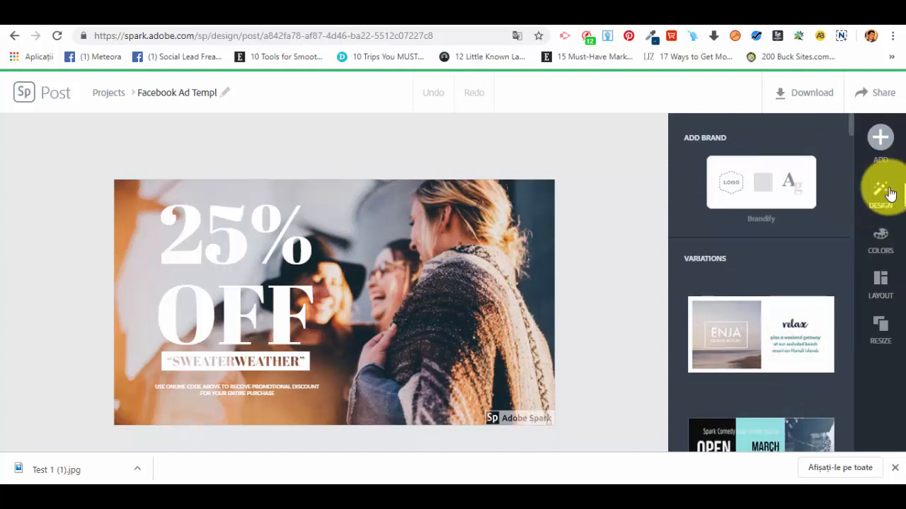
scroll(700, 247, "down", 1)
scroll(798, 247, "down", 4)
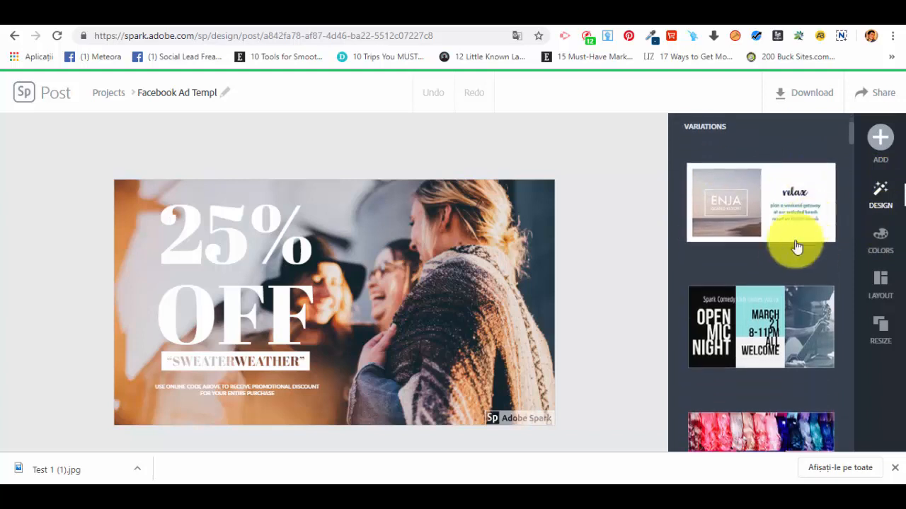
scroll(799, 261, "down", 8)
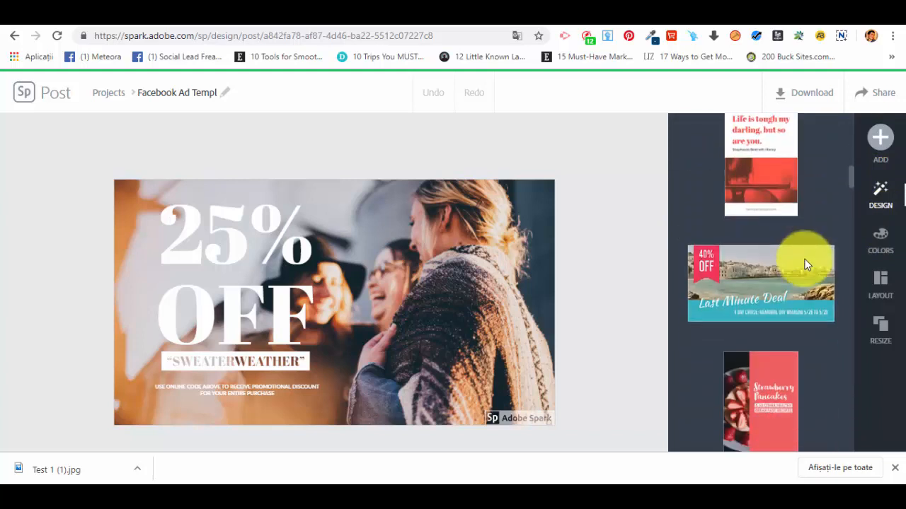
scroll(804, 261, "down", 2)
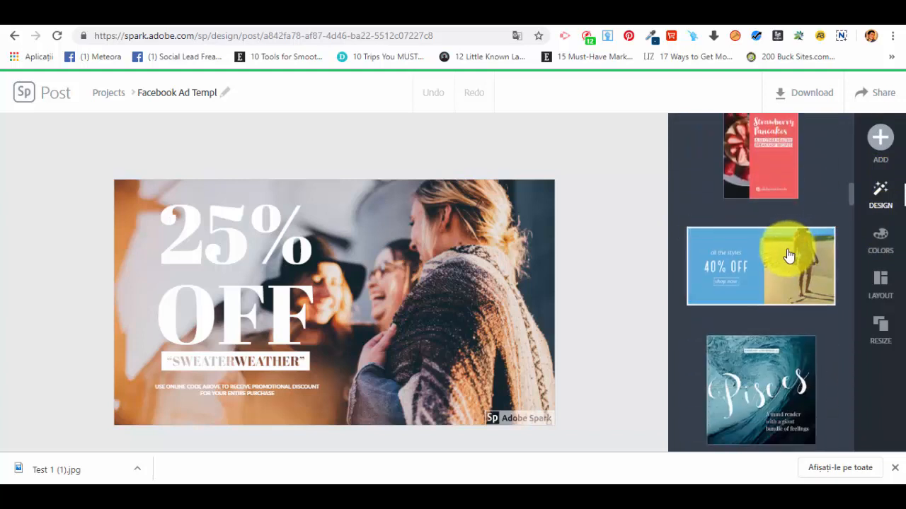
scroll(788, 248, "down", 3)
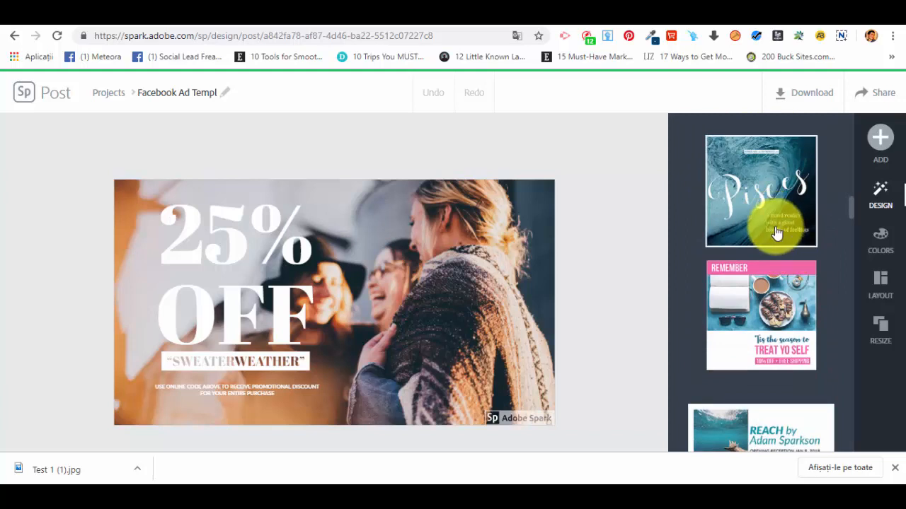
scroll(772, 226, "down", 4)
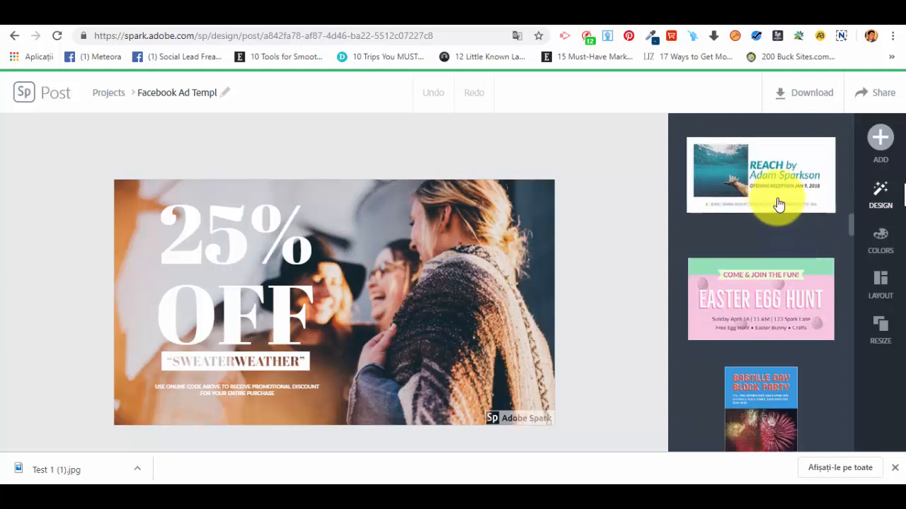
scroll(775, 206, "down", 5)
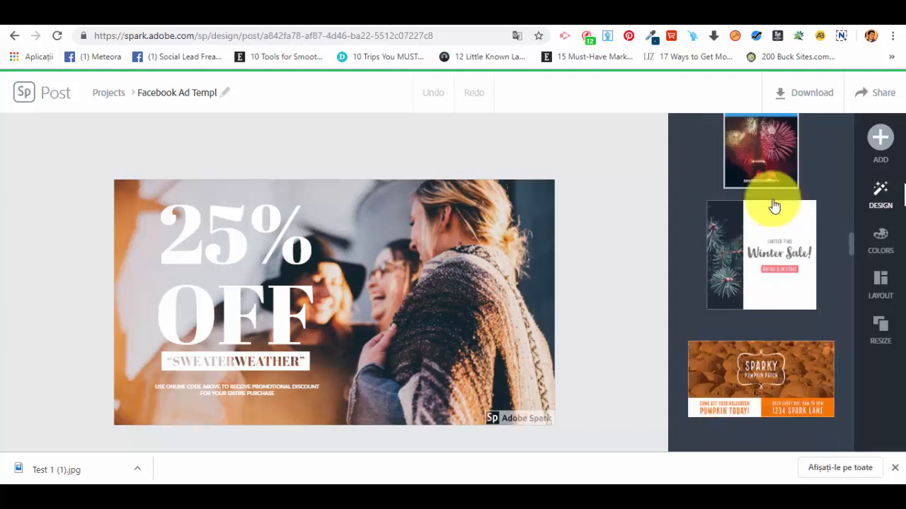
scroll(769, 209, "down", 5)
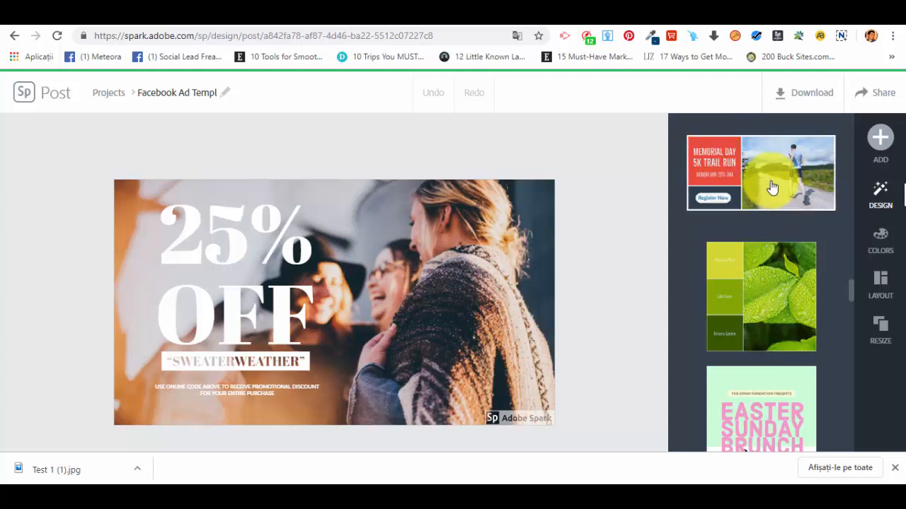
Apply the Memorial Day 5K design variation and select the friends photo.
left_click(774, 187)
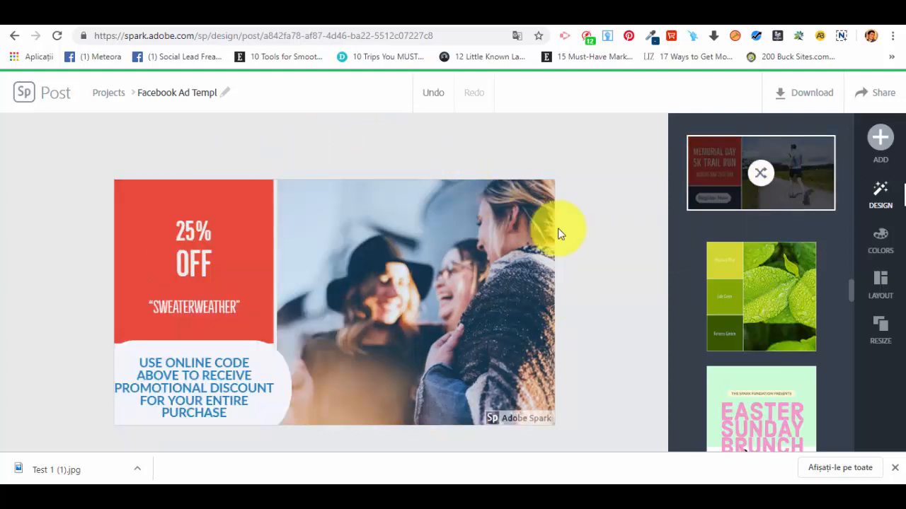
left_click(443, 253)
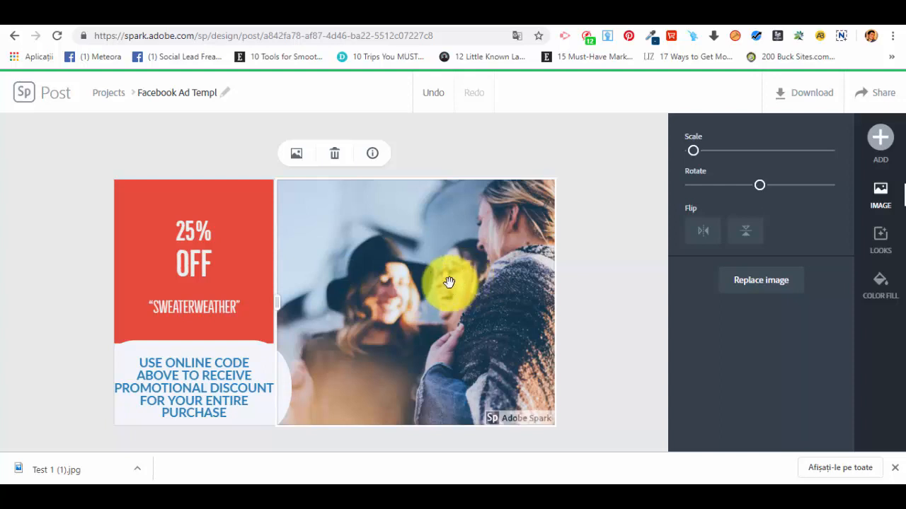
Capitalize and enlarge the 25% OFF text, widening letter spacing and tightening line spacing.
left_click(195, 237)
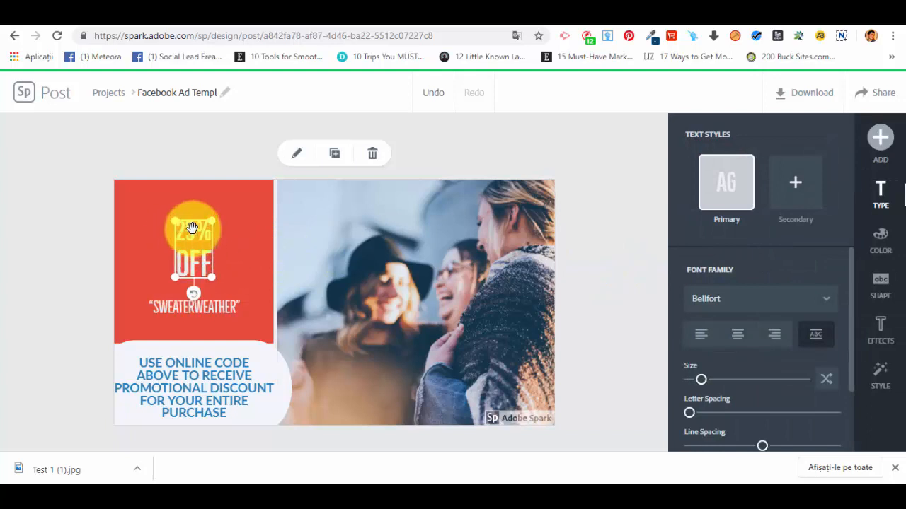
left_click(816, 336)
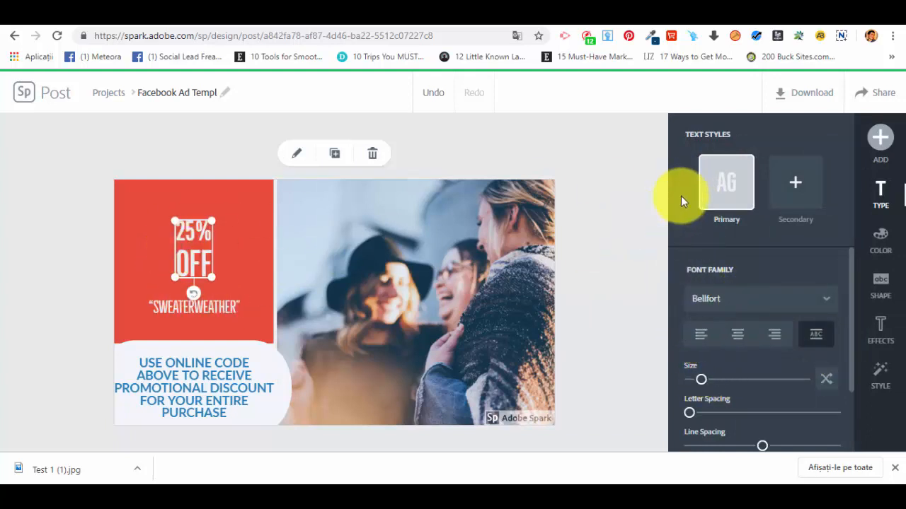
left_click(880, 137)
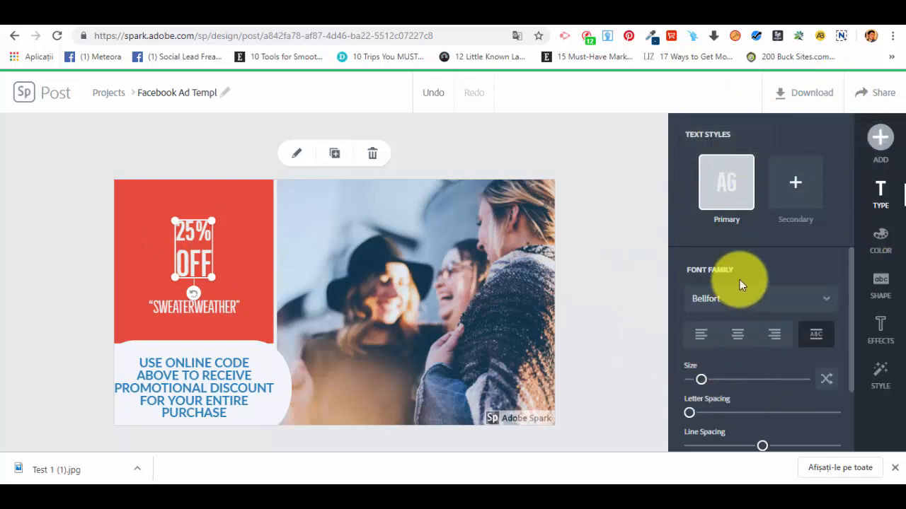
scroll(741, 276, "down", 3)
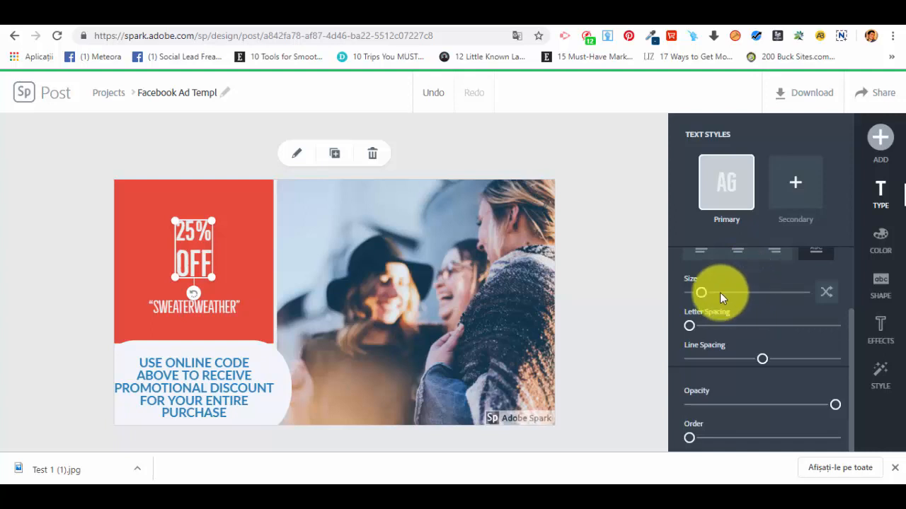
left_click_drag(701, 296, 707, 293)
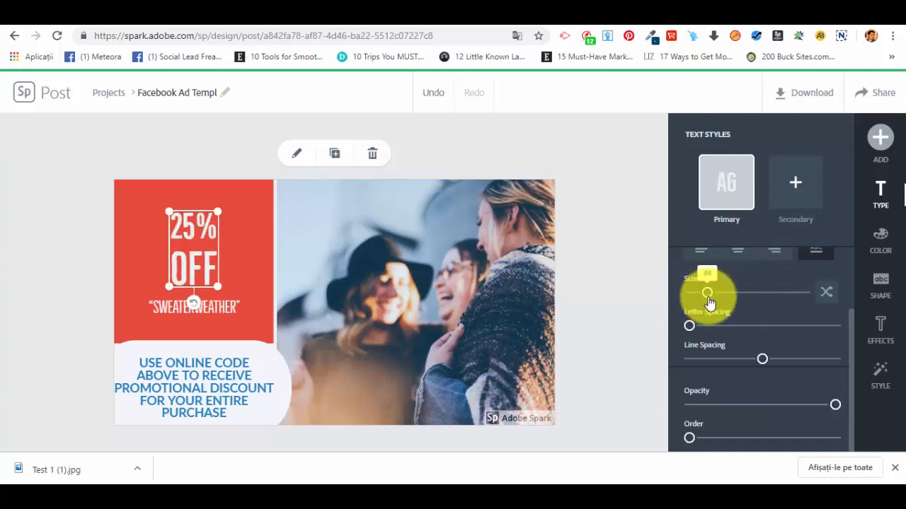
left_click_drag(689, 324, 698, 325)
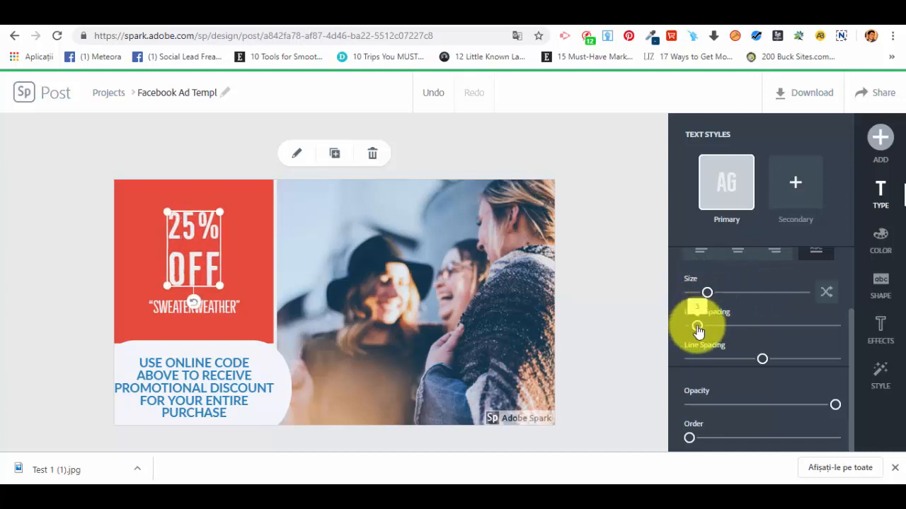
left_click_drag(755, 359, 750, 359)
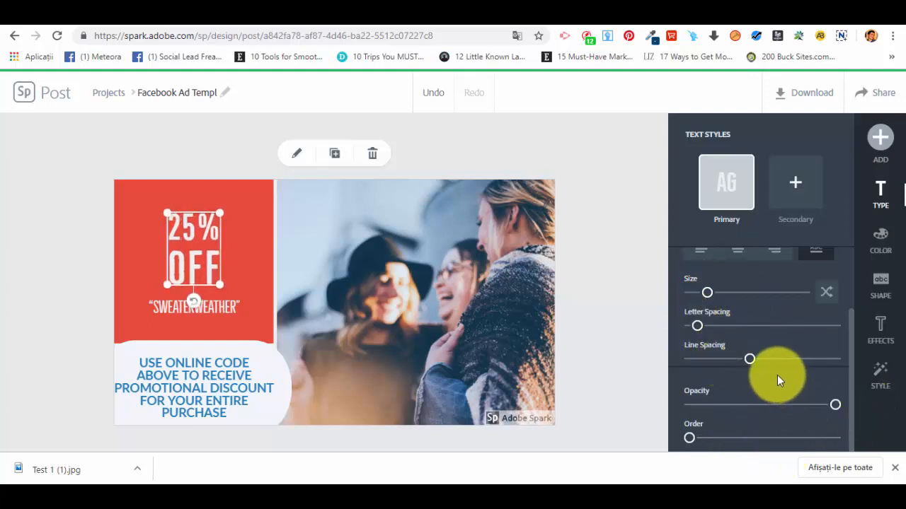
Keep Bellfort as the headline font, then select the red background panel.
scroll(777, 373, "up", 2)
left_click(739, 299)
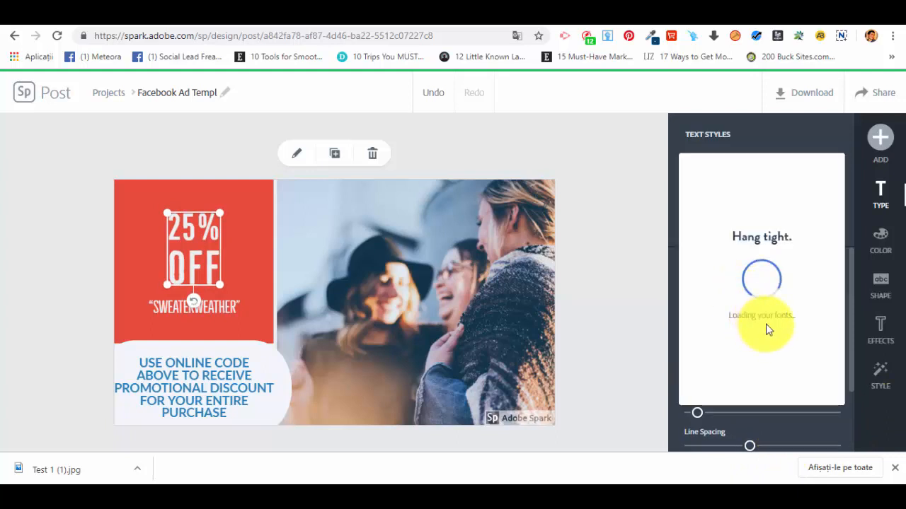
left_click(748, 144)
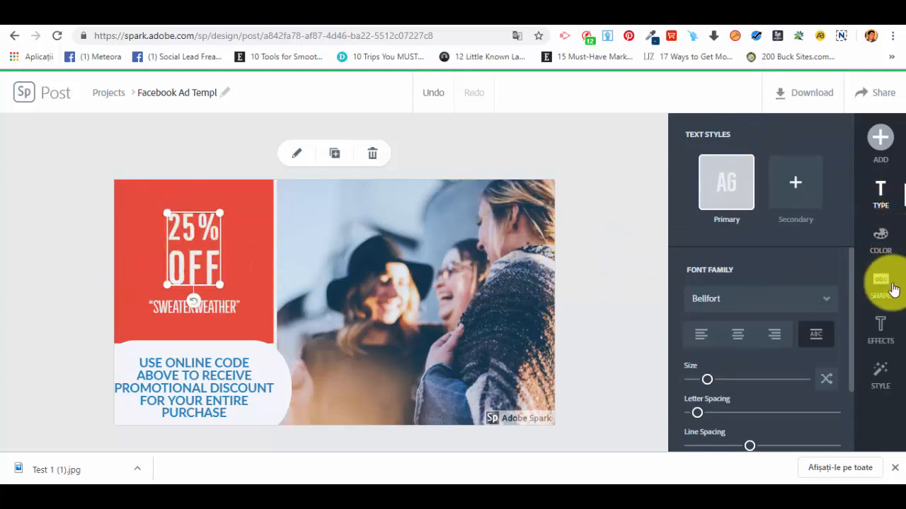
left_click(251, 244)
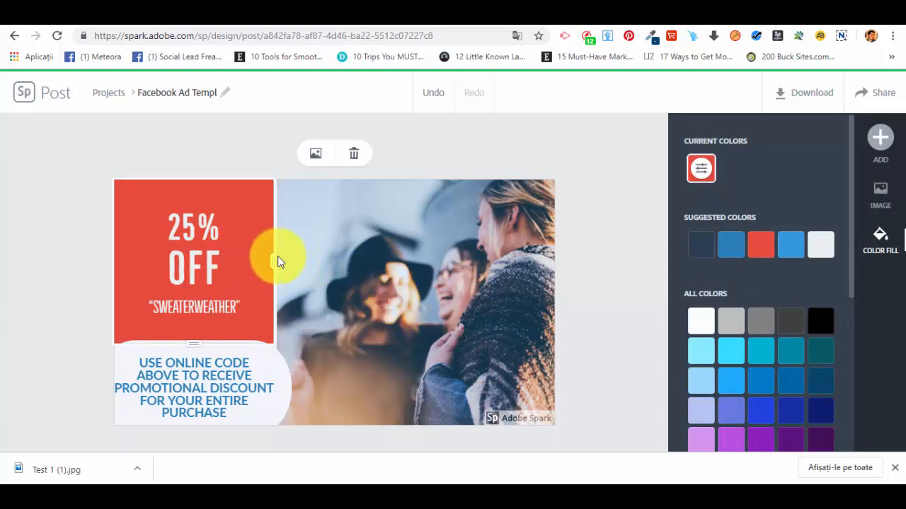
Drag the red text panel's divider to widen it into the photo.
left_click(346, 287)
left_click(251, 271)
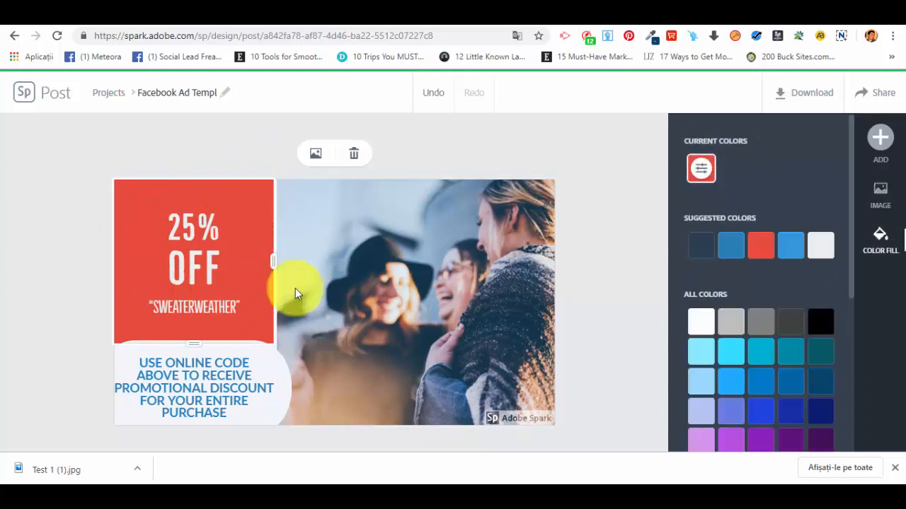
left_click_drag(273, 263, 293, 278)
left_click(208, 350)
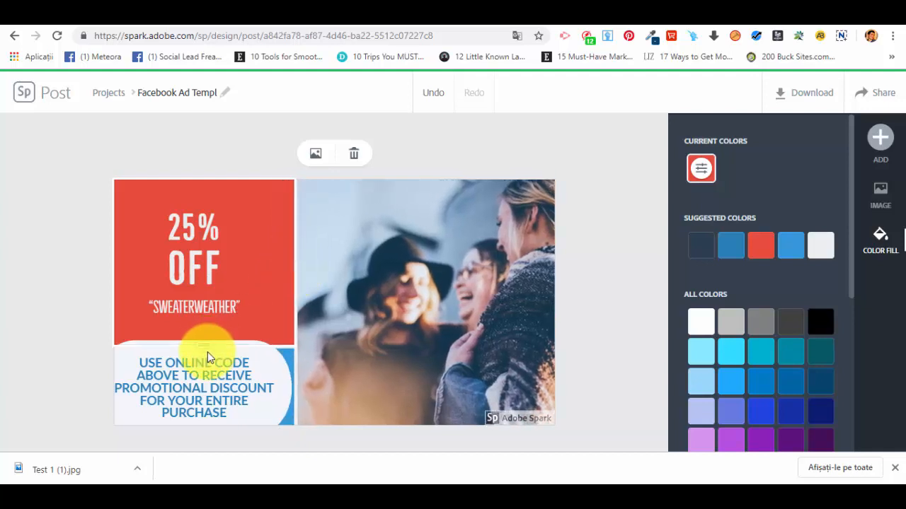
Drag the friends photo's edge to rebalance the layout beside the promo-code box.
left_click(283, 369)
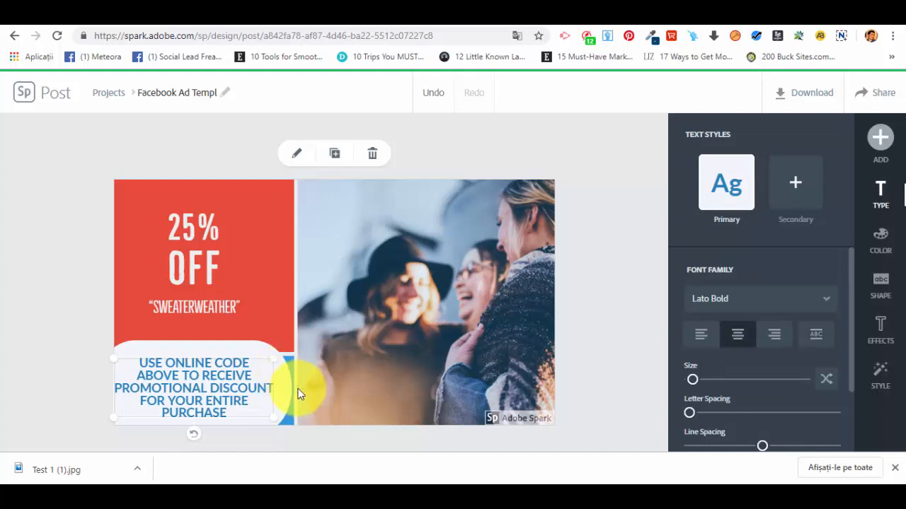
left_click(298, 390)
left_click(283, 402)
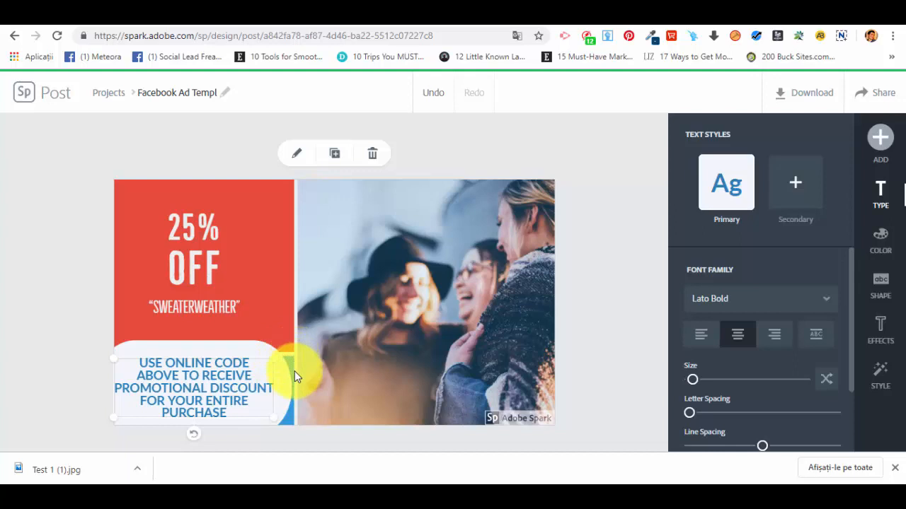
left_click(294, 372)
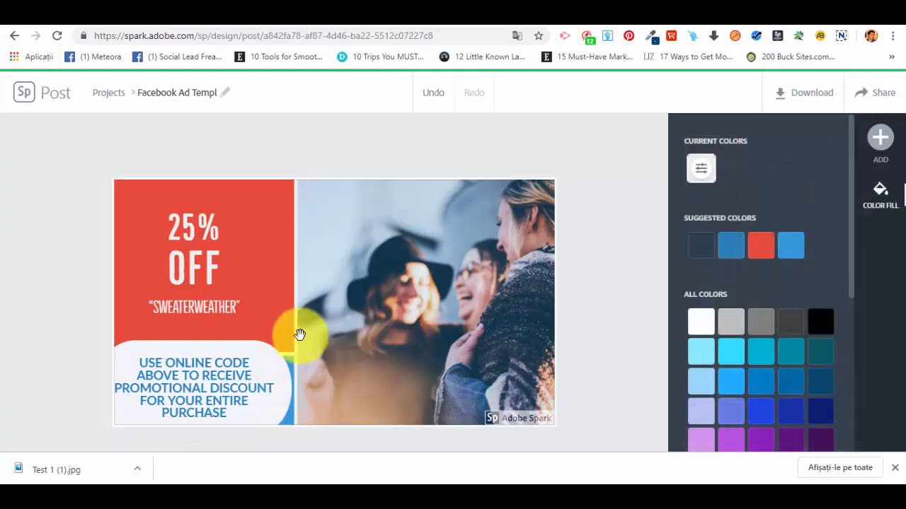
left_click(299, 318)
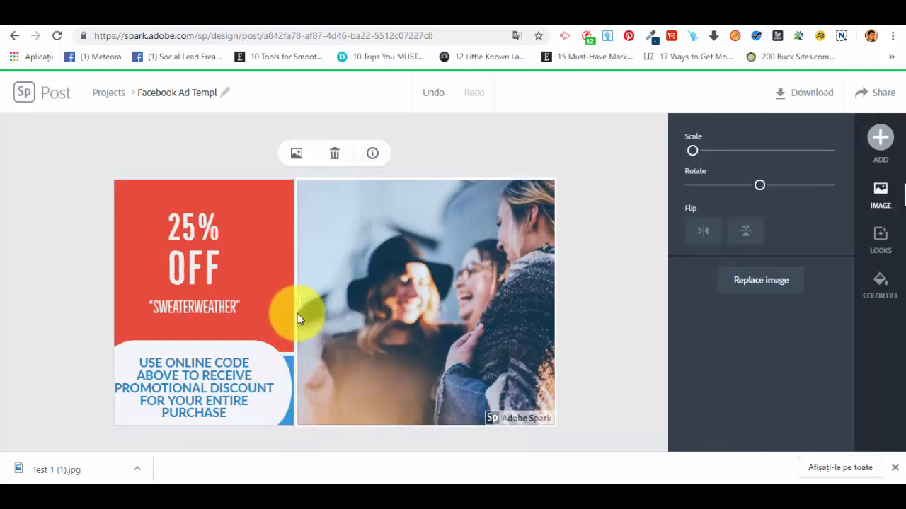
left_click_drag(297, 314, 269, 339)
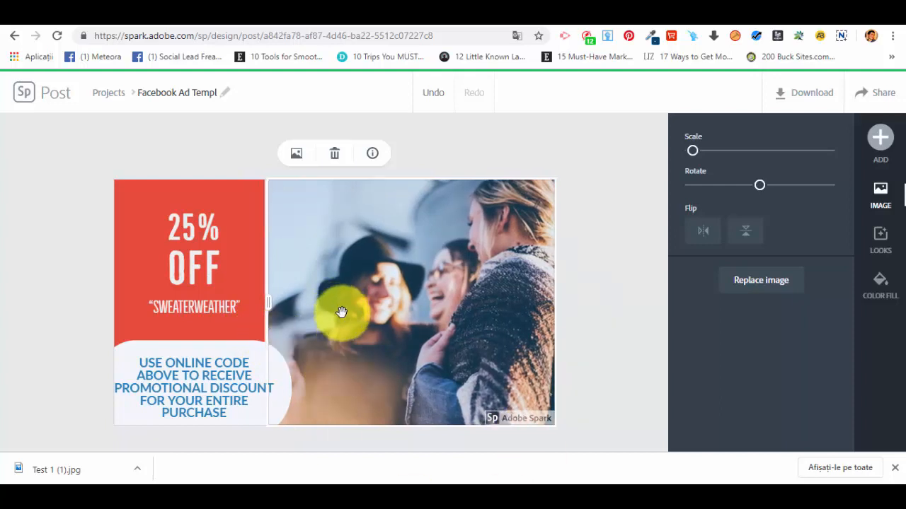
left_click(505, 139)
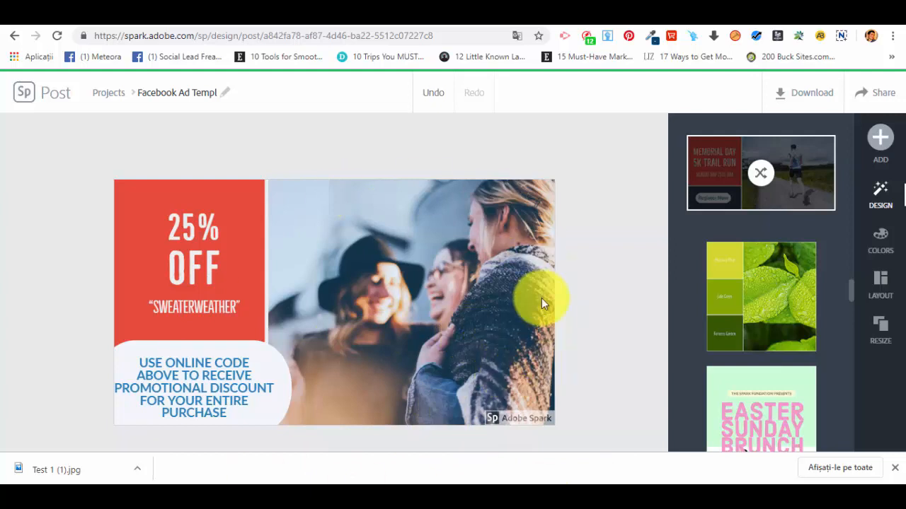
Try several colour palettes and apply the red, cream and teal one.
left_click(888, 246)
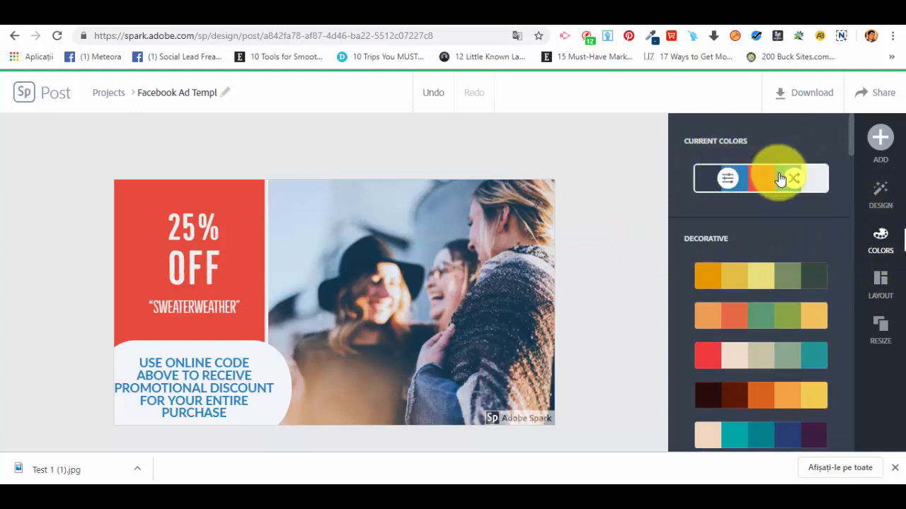
left_click(730, 278)
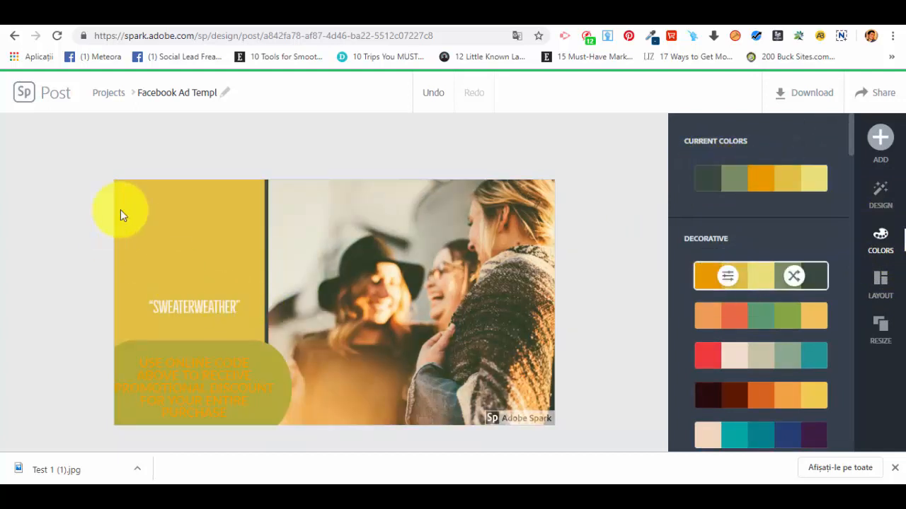
left_click(791, 319)
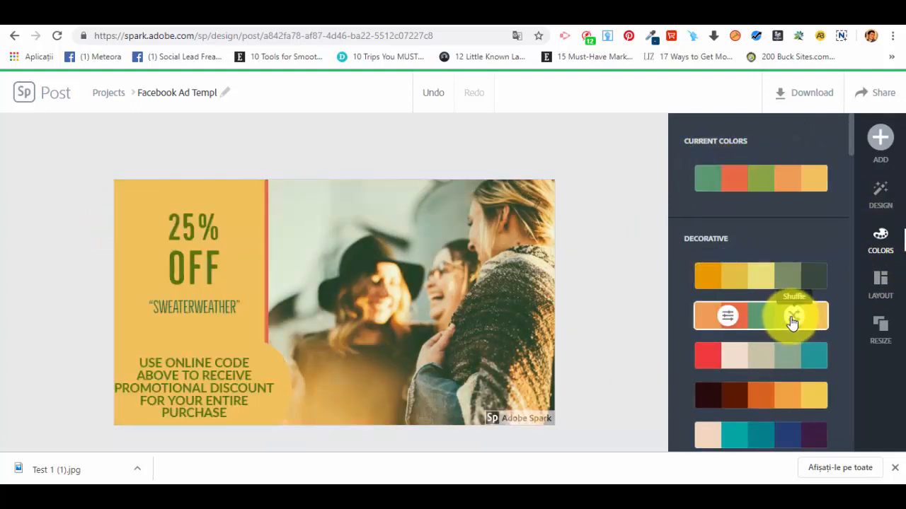
left_click(785, 356)
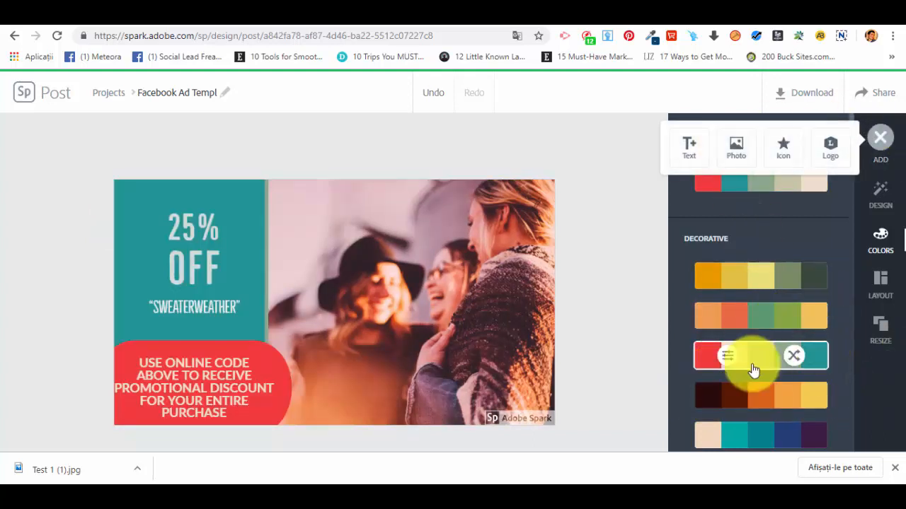
scroll(757, 361, "down", 1)
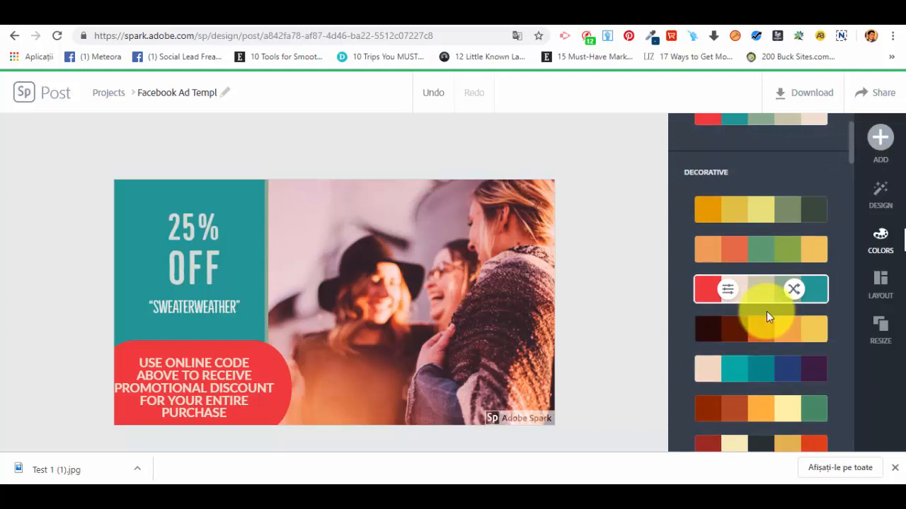
scroll(766, 315, "down", 4)
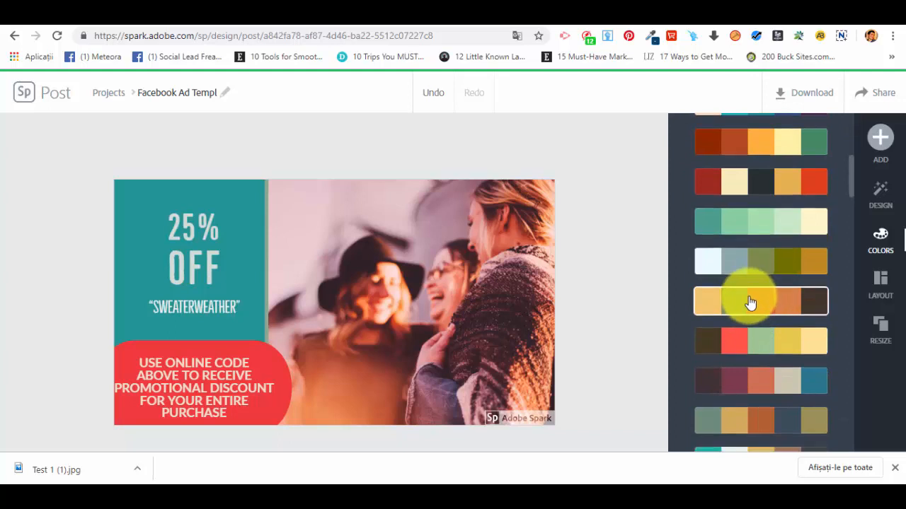
scroll(749, 305, "down", 4)
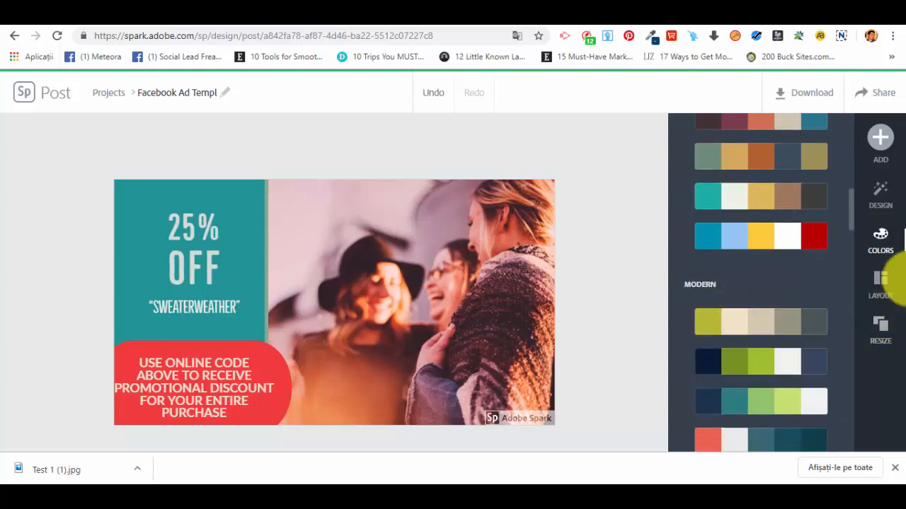
Look through the Layout and Resize options without changing the design.
left_click(882, 280)
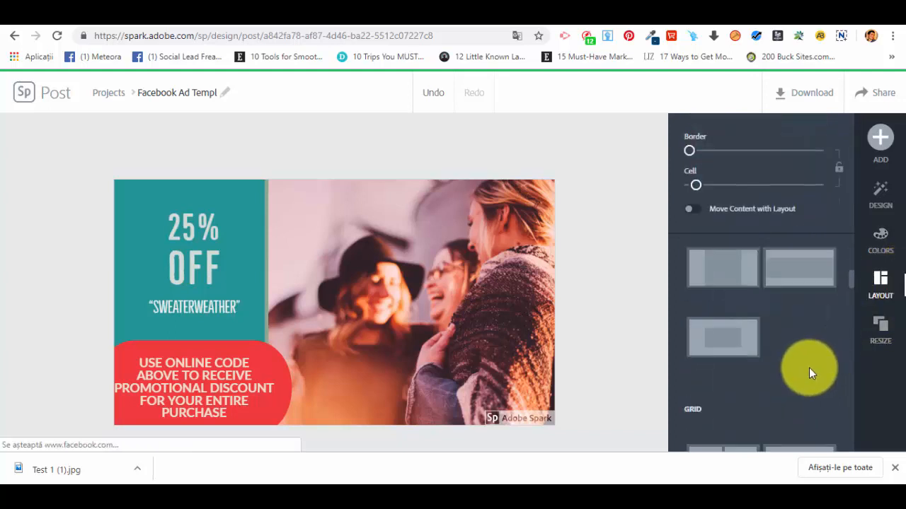
left_click(894, 337)
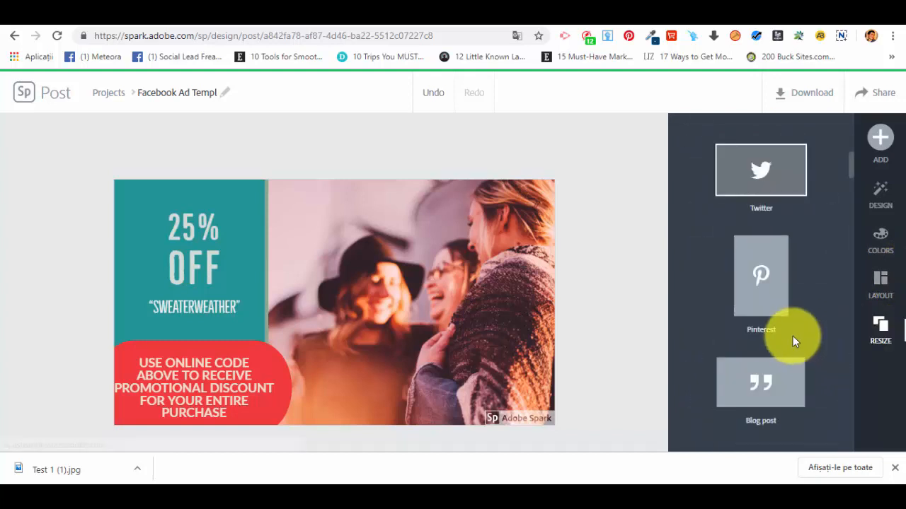
scroll(795, 340, "down", 3)
scroll(796, 340, "up", 7)
scroll(796, 342, "up", 2)
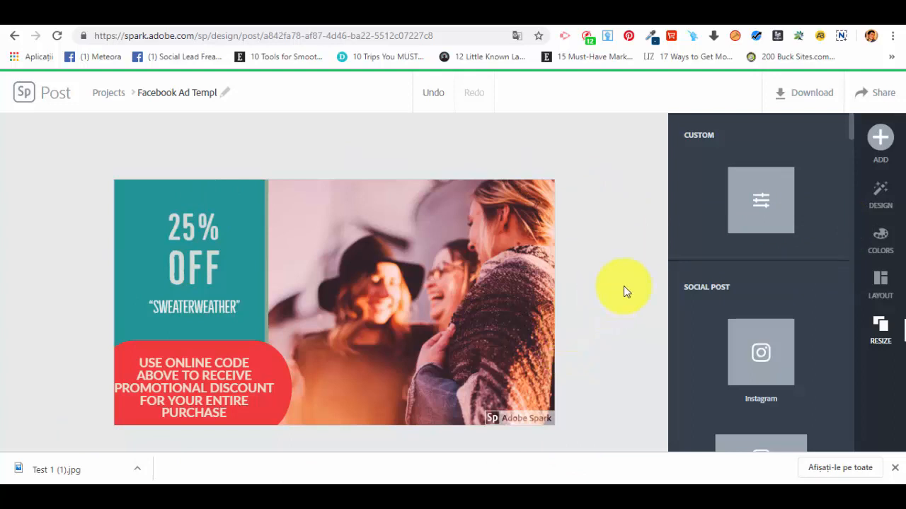
Download the ad as an image and dismiss the Spark Premium offer.
left_click(825, 108)
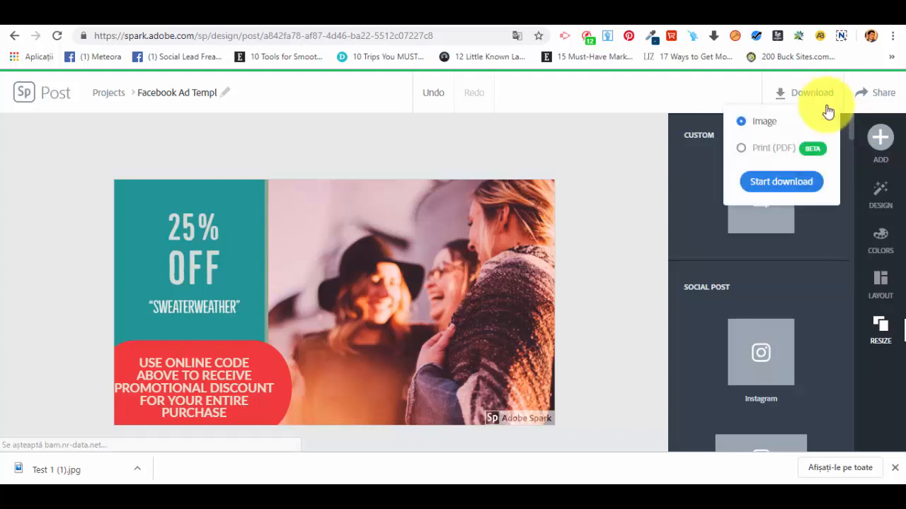
left_click(781, 181)
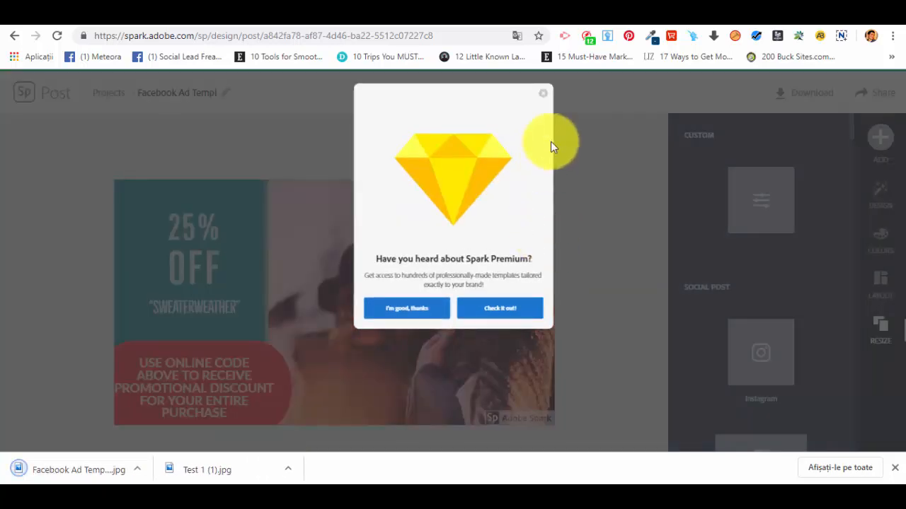
left_click(543, 96)
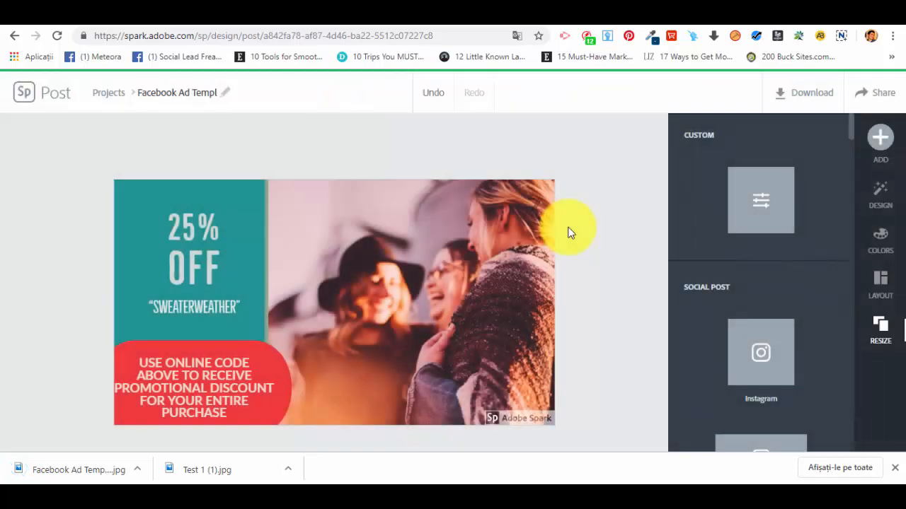